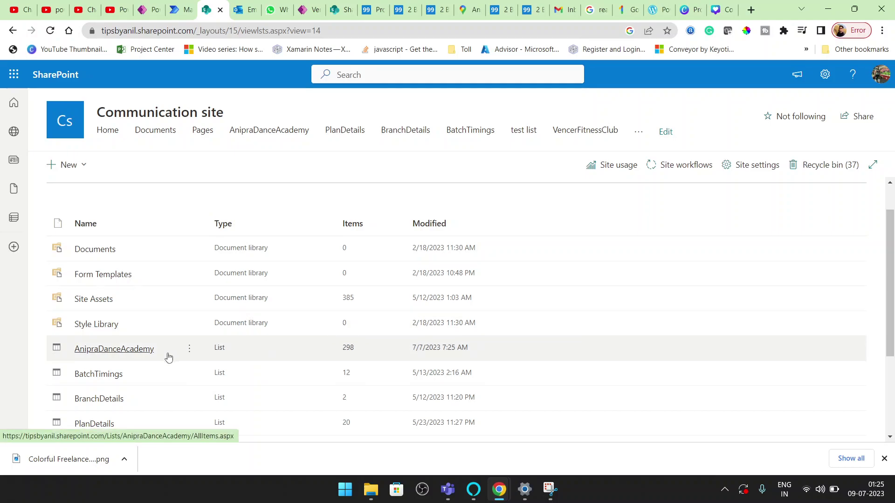
Create an untitled instant cloud flow starting with the 'Manually trigger a flow' trigger
{"action": "scroll", "coordinate": [169, 358], "scroll_direction": "down", "scroll_amount": 1}
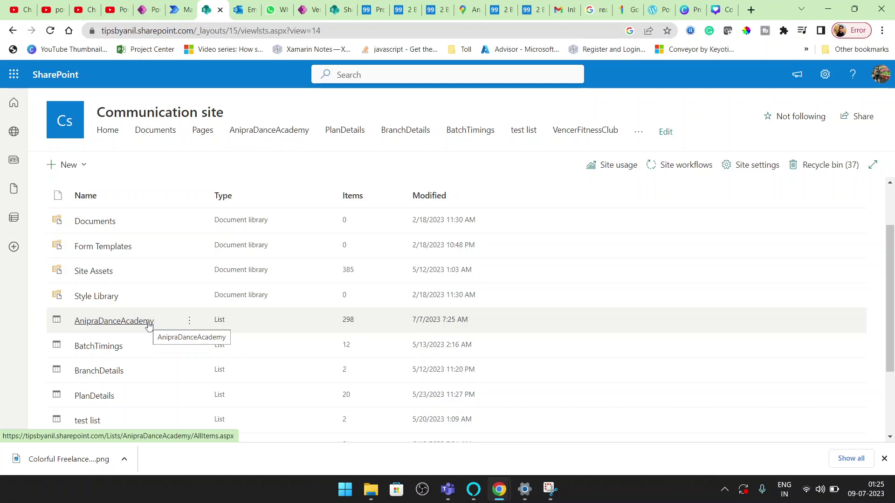
{"action": "left_click", "coordinate": [180, 9]}
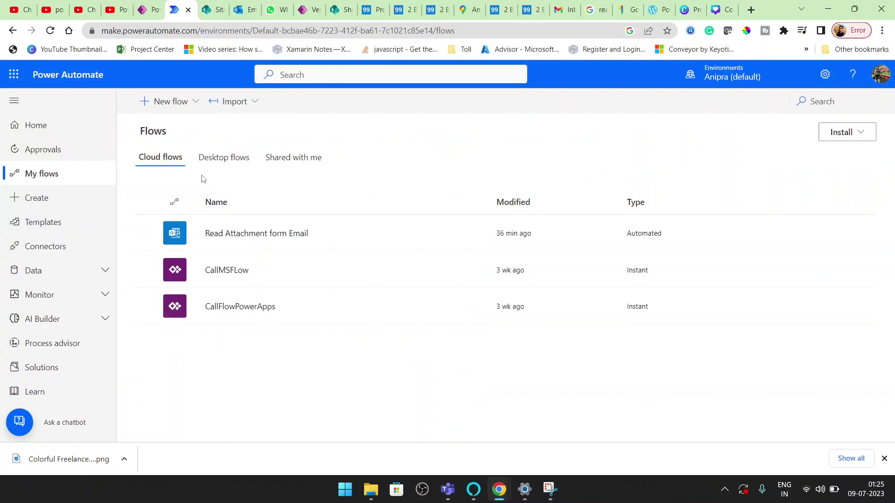
{"action": "left_click", "coordinate": [178, 105]}
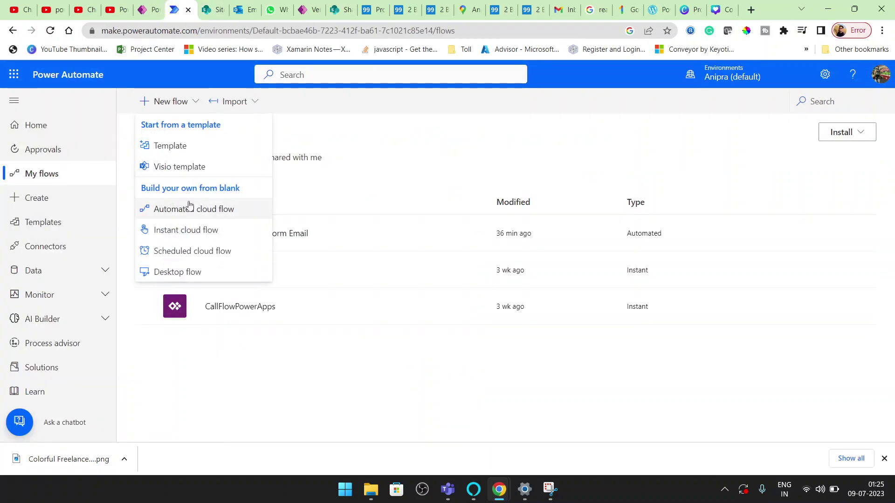
{"action": "left_click", "coordinate": [202, 230]}
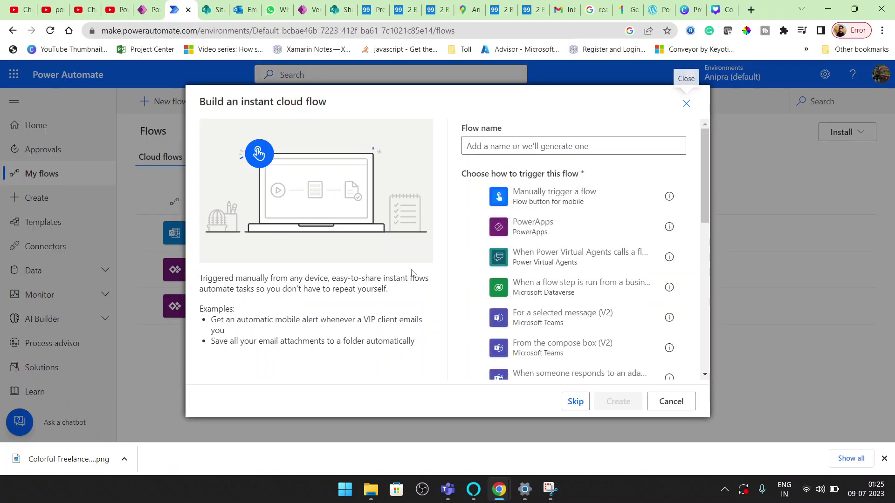
{"action": "left_click", "coordinate": [524, 203]}
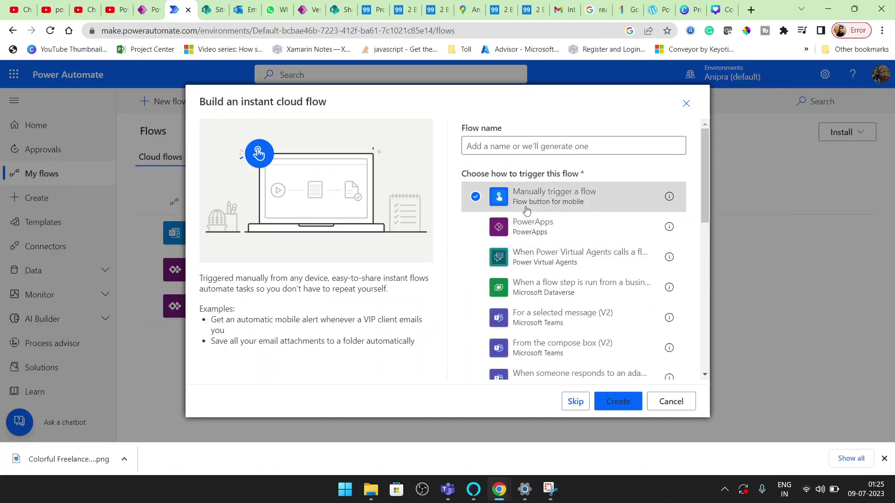
{"action": "left_click", "coordinate": [618, 404]}
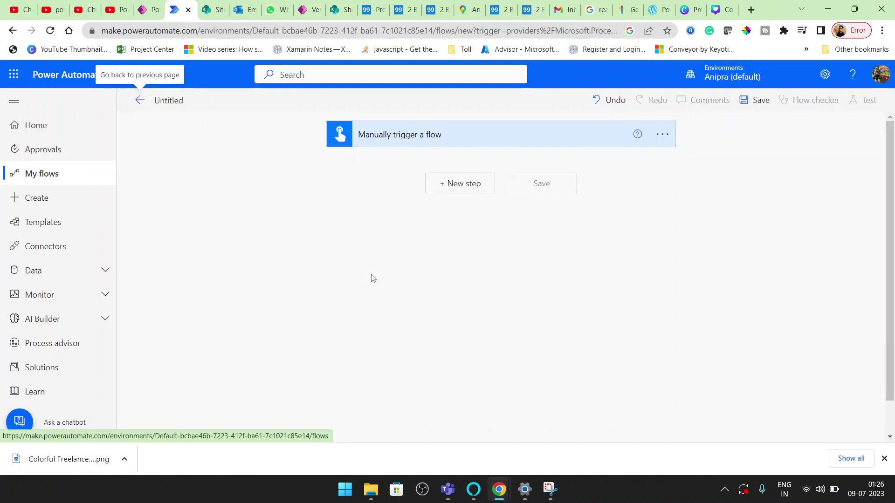
Search 'get item' and add the SharePoint Get items action after the trigger
{"action": "left_click", "coordinate": [461, 191]}
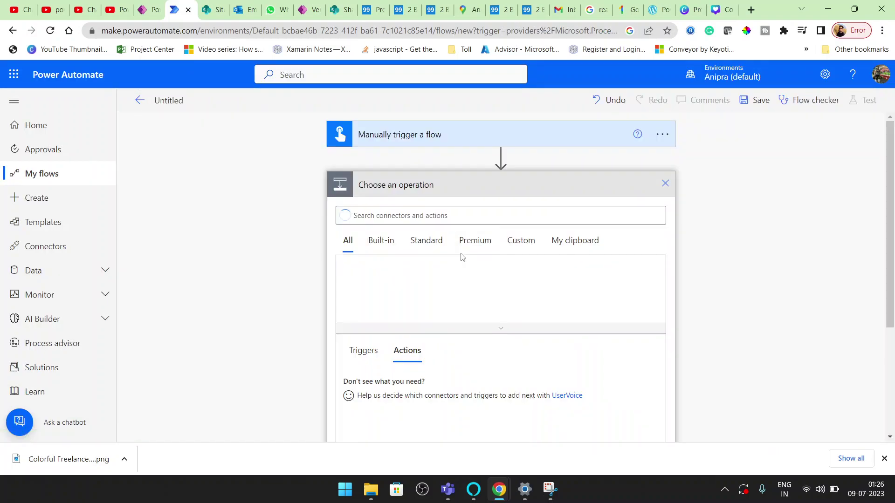
{"action": "left_click", "coordinate": [399, 216]}
{"action": "type", "text": "ge"}
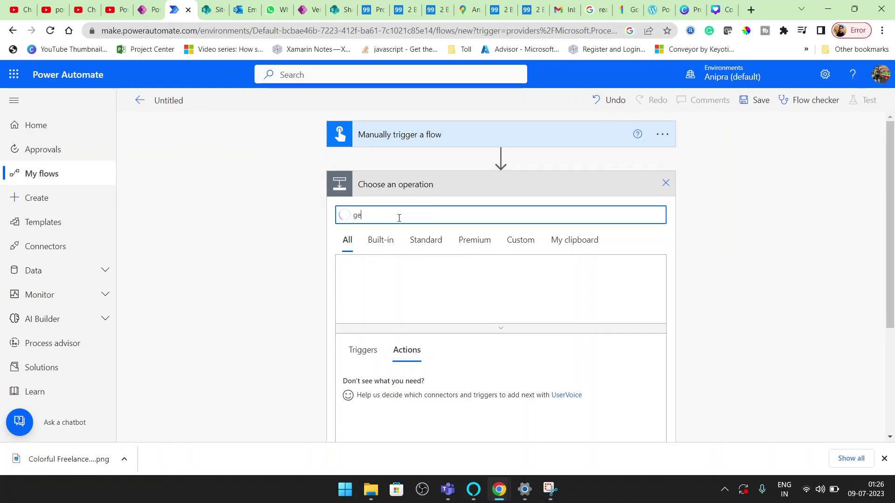
{"action": "type", "text": "t item"}
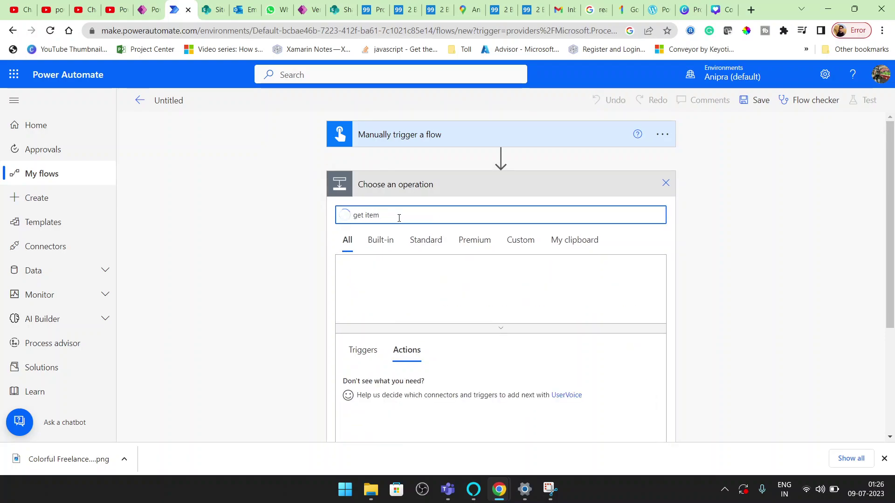
{"action": "left_click", "coordinate": [366, 279]}
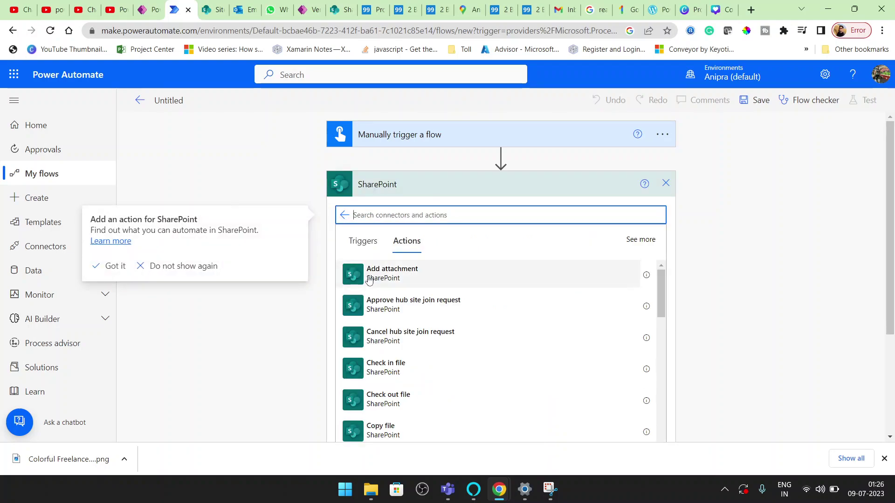
{"action": "left_click", "coordinate": [666, 187]}
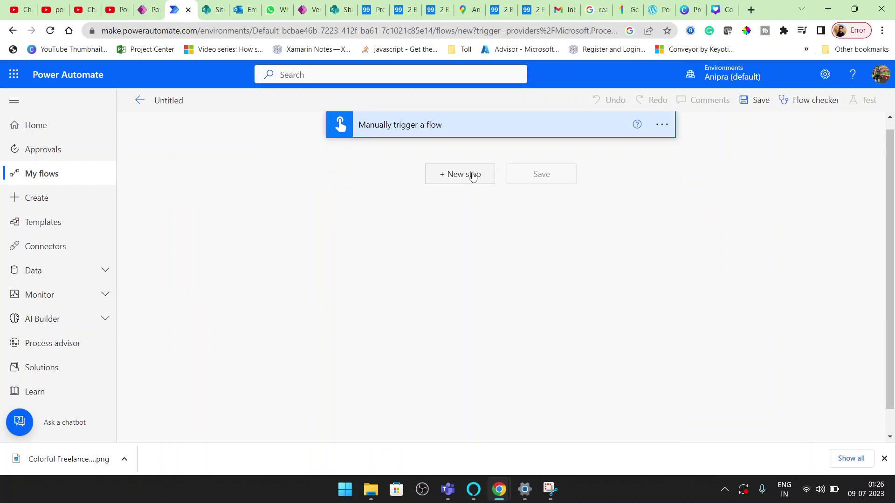
{"action": "left_click", "coordinate": [461, 178]}
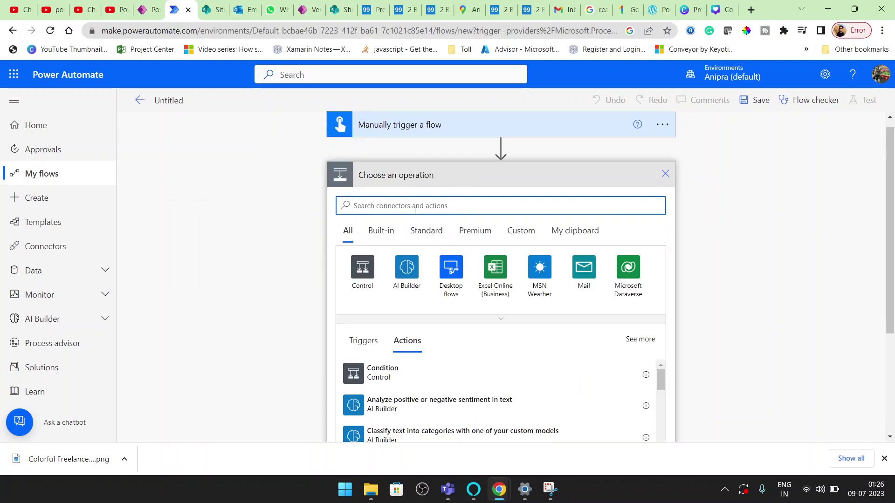
{"action": "type", "text": "get item"}
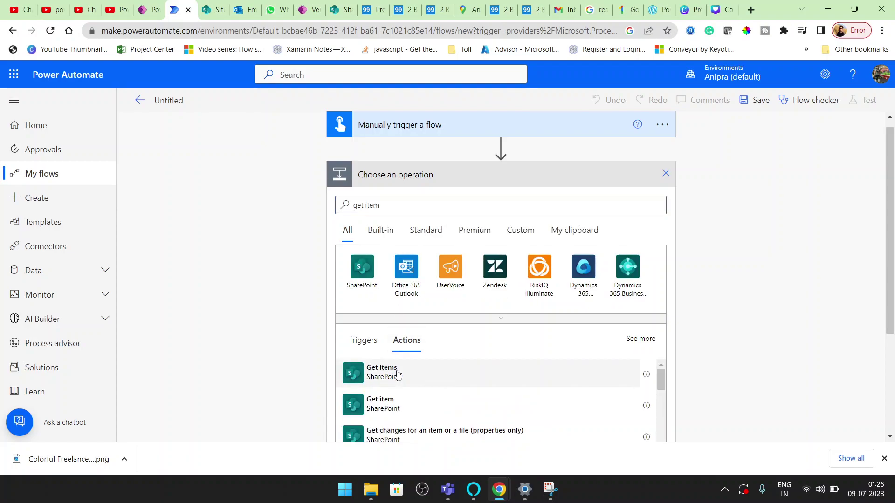
{"action": "left_click", "coordinate": [396, 372]}
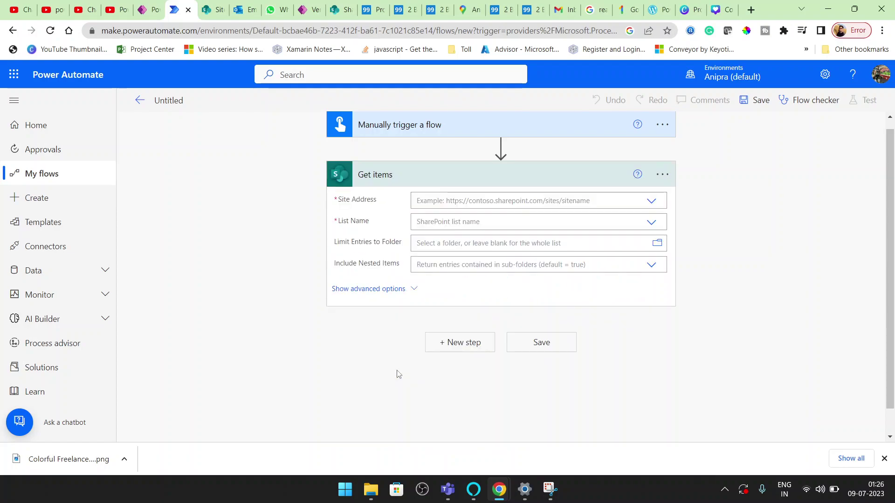
Point Get items at the AnipraDanceAcademy list on the Communication site
{"action": "left_click", "coordinate": [650, 202]}
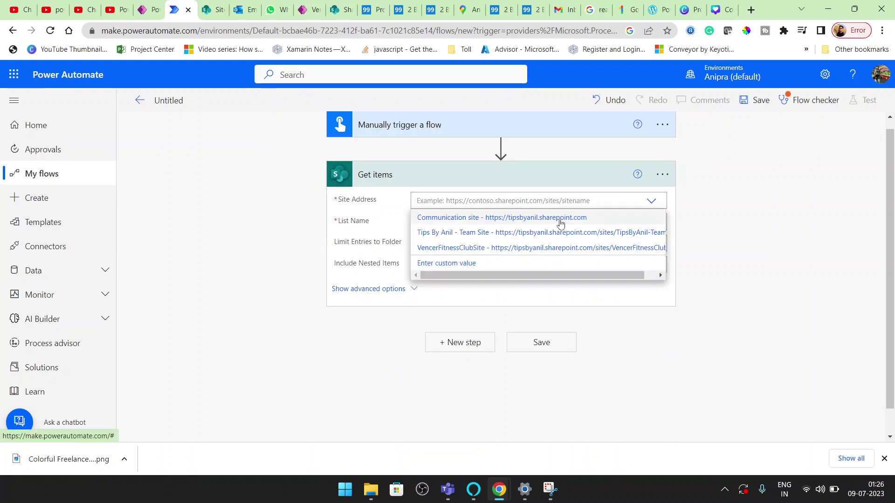
{"action": "left_click", "coordinate": [552, 216]}
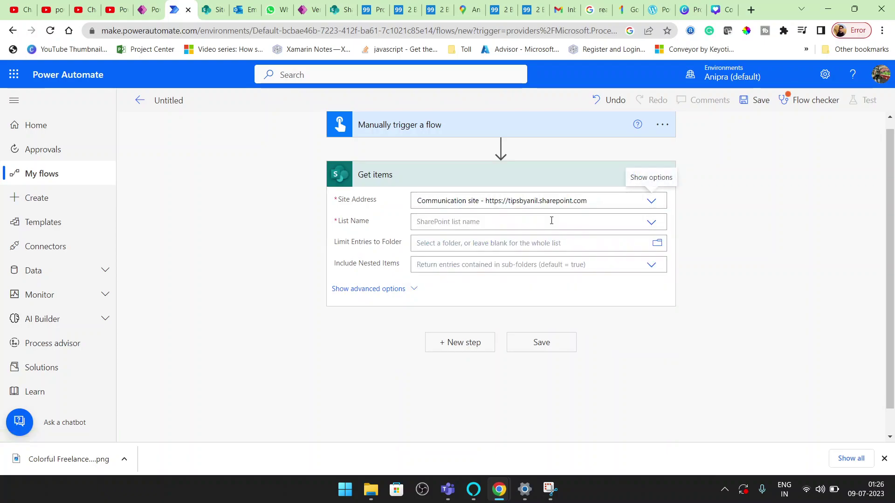
{"action": "left_click", "coordinate": [651, 222]}
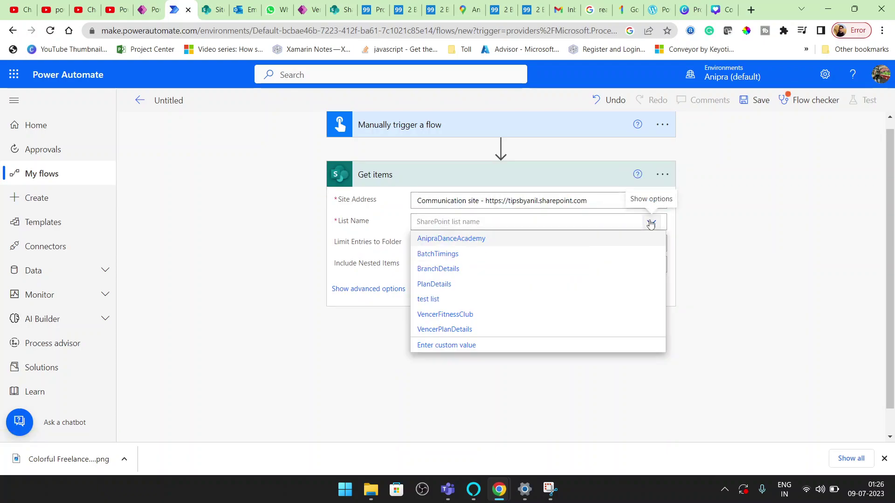
{"action": "left_click", "coordinate": [510, 241]}
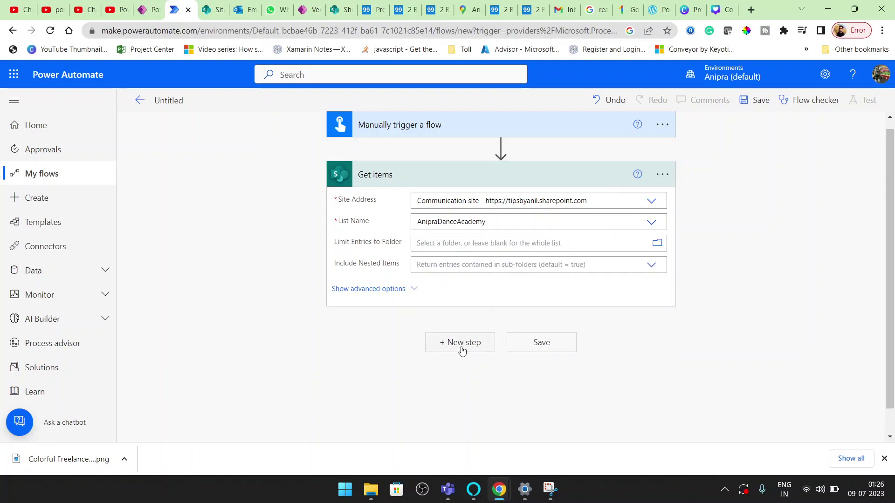
{"action": "left_click", "coordinate": [461, 348]}
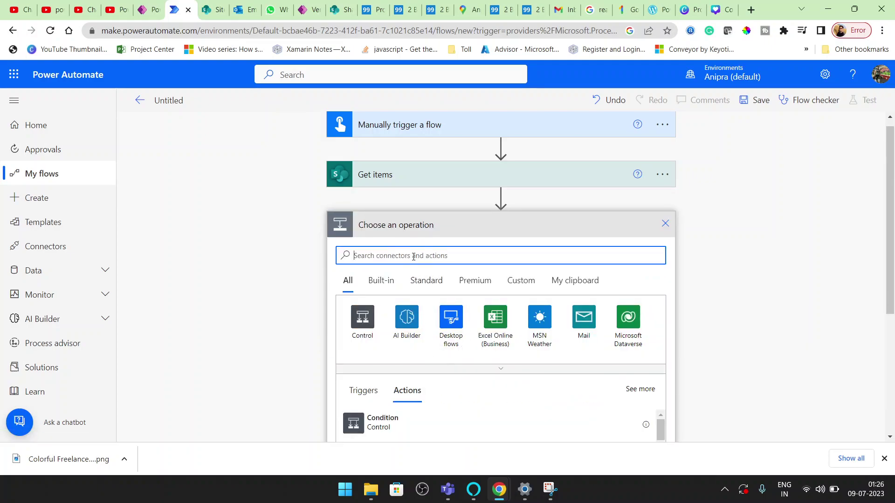
Add a Compose action and begin its input expression with the length function
{"action": "type", "text": "compos"}
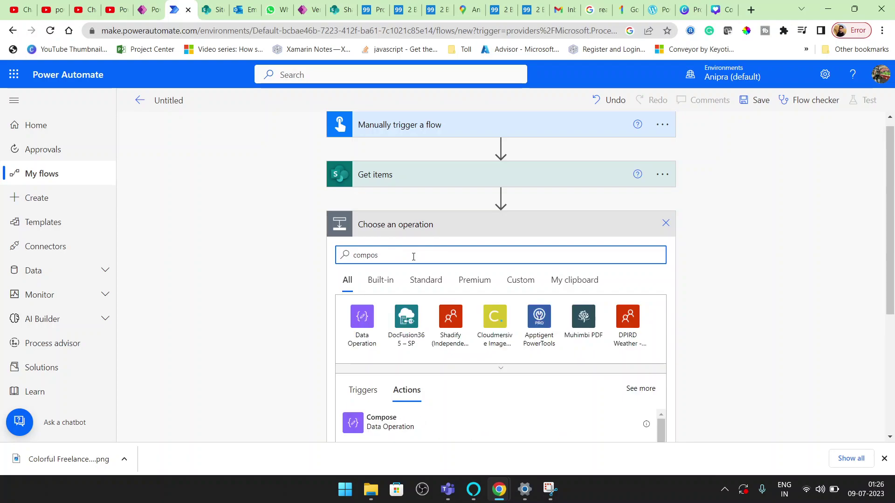
{"action": "left_click", "coordinate": [358, 416]}
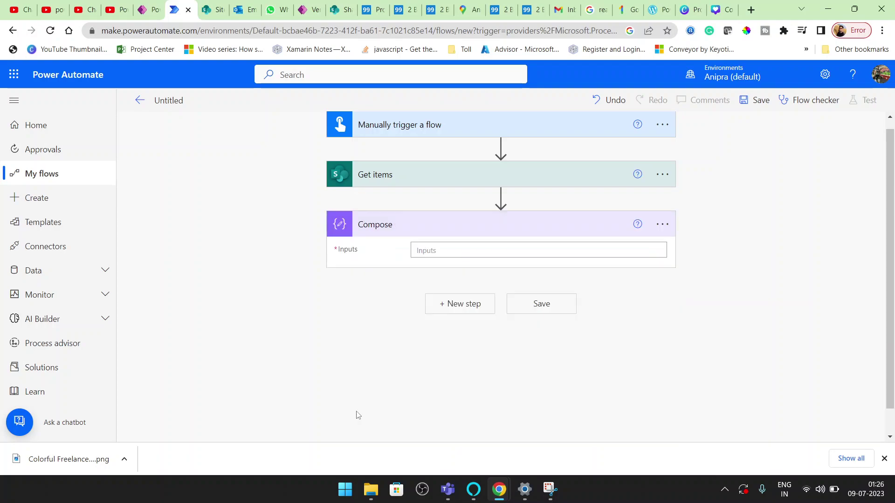
{"action": "left_click", "coordinate": [459, 252]}
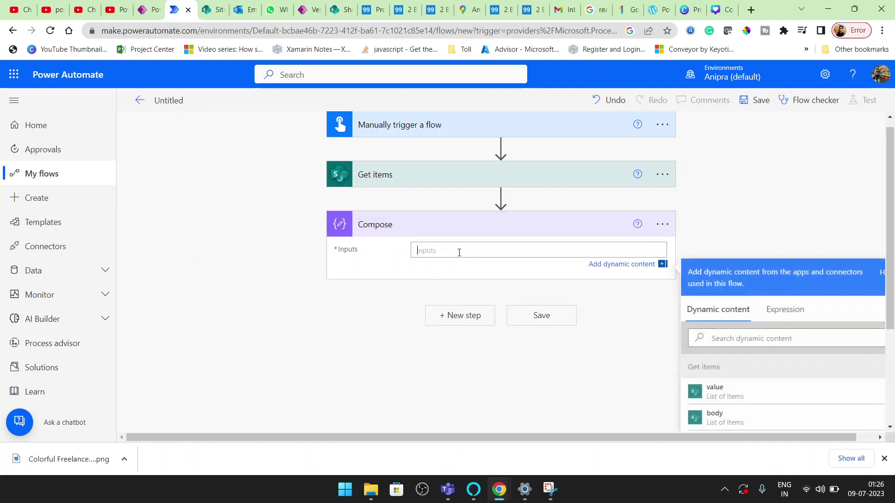
{"action": "left_click", "coordinate": [776, 321]}
{"action": "left_click", "coordinate": [751, 349]}
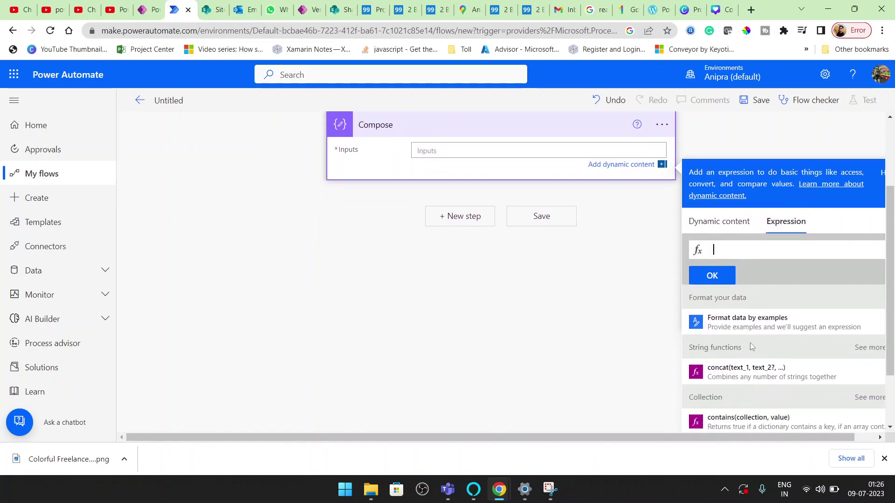
{"action": "scroll", "coordinate": [751, 346], "scroll_direction": "down", "scroll_amount": 2}
{"action": "scroll", "coordinate": [751, 346], "scroll_direction": "down", "scroll_amount": 3}
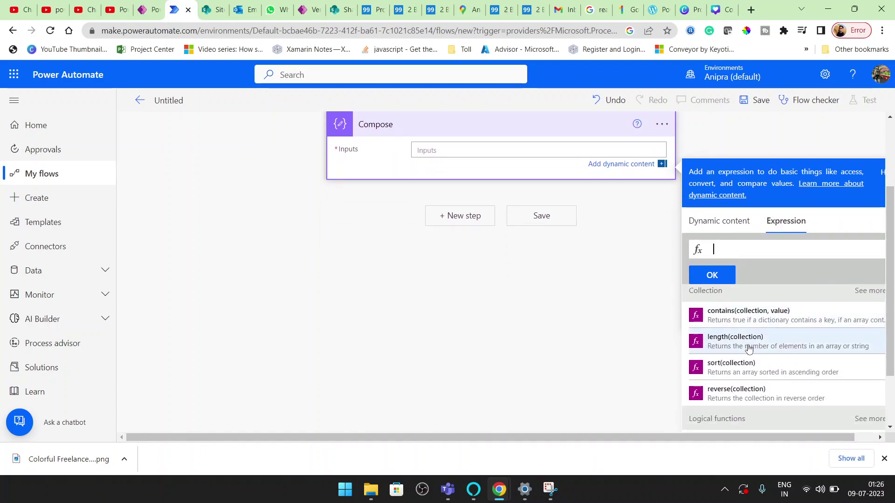
{"action": "scroll", "coordinate": [745, 383], "scroll_direction": "up", "scroll_amount": 2}
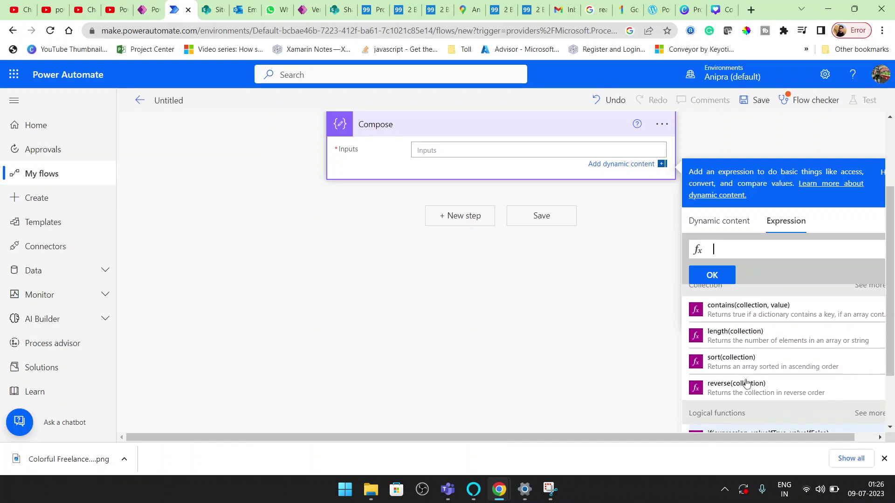
{"action": "left_click", "coordinate": [748, 362]}
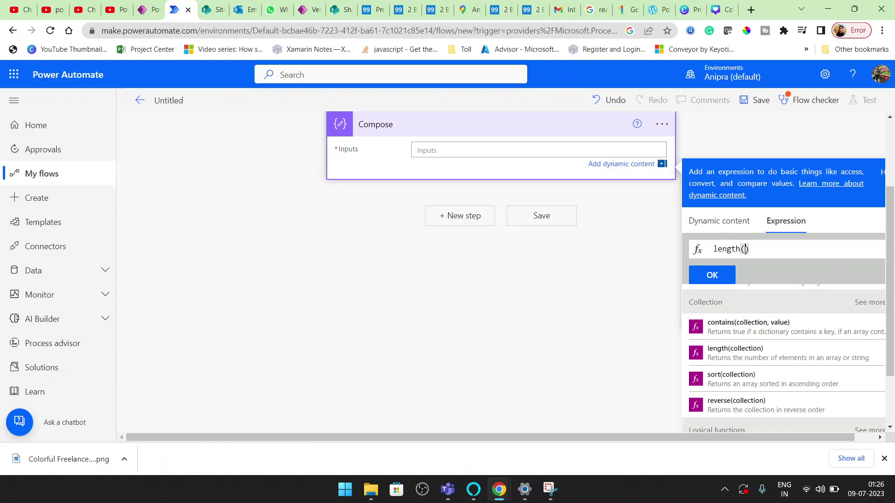
Complete the expression as length(body('Get_items')?['value']), fixing the missing quote, and save the flow
{"action": "type", "text": "body"}
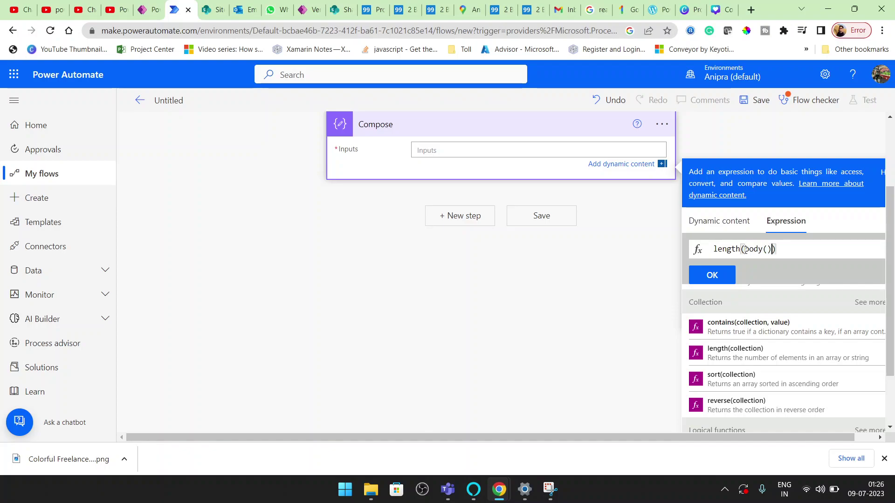
{"action": "type", "text": "('"}
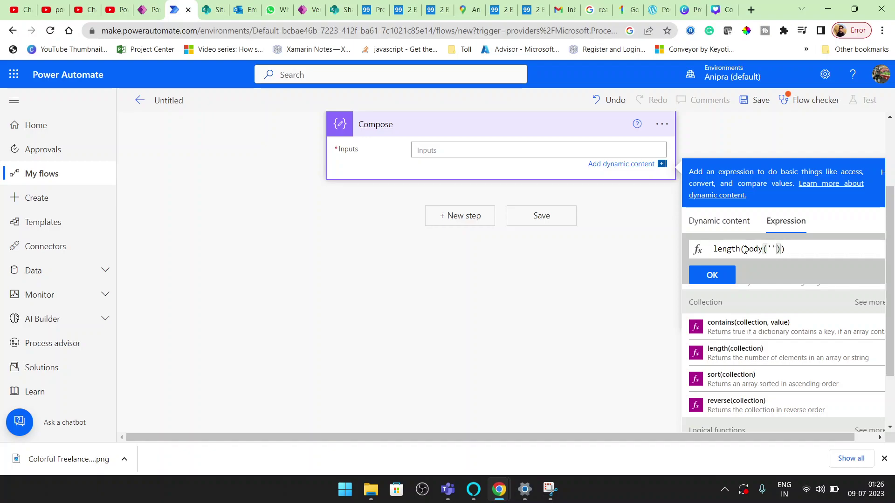
{"action": "scroll", "coordinate": [635, 273], "scroll_direction": "up", "scroll_amount": 3}
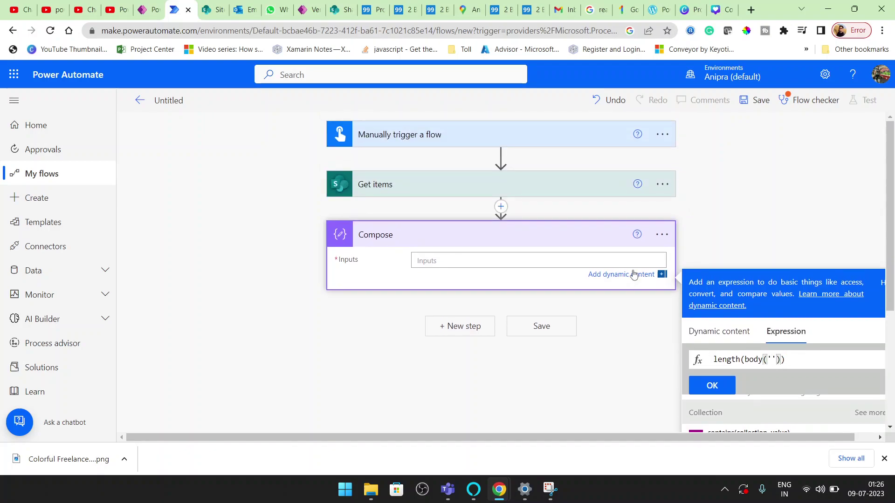
{"action": "type", "text": "Get_items"}
{"action": "key", "text": "Right"}
{"action": "key", "text": "Right"}
{"action": "type", "text": "?"}
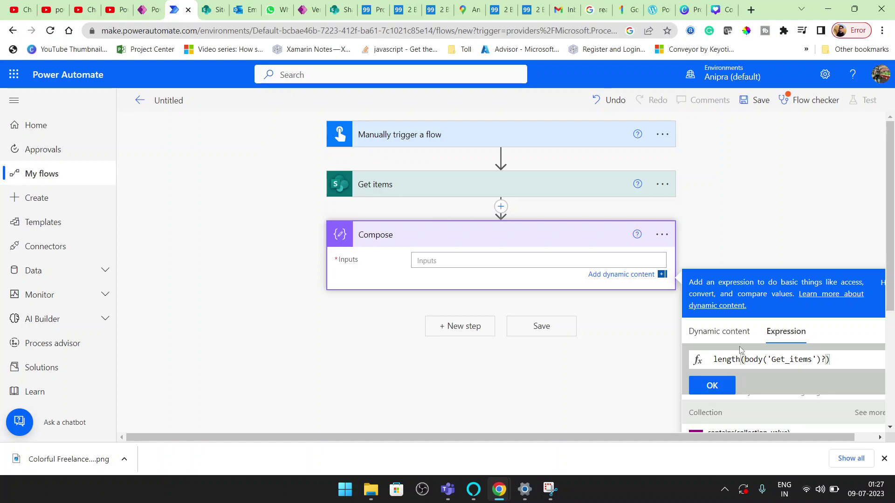
{"action": "type", "text": "["}
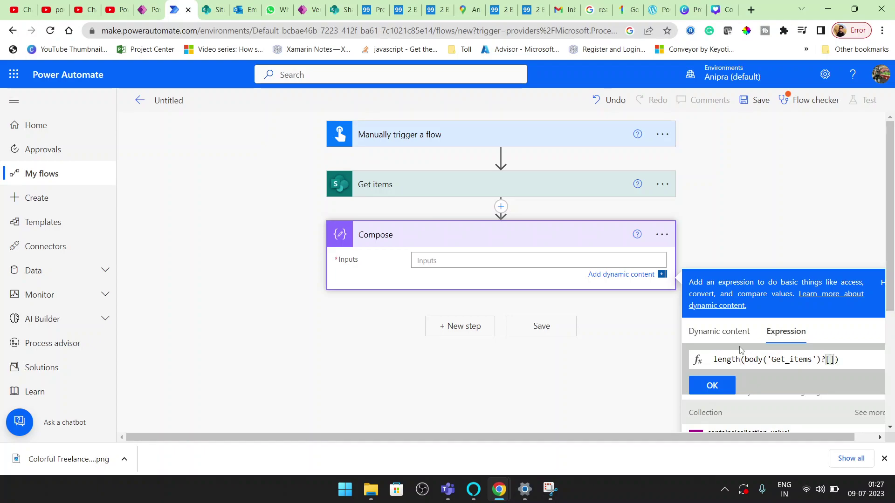
{"action": "type", "text": "'value"}
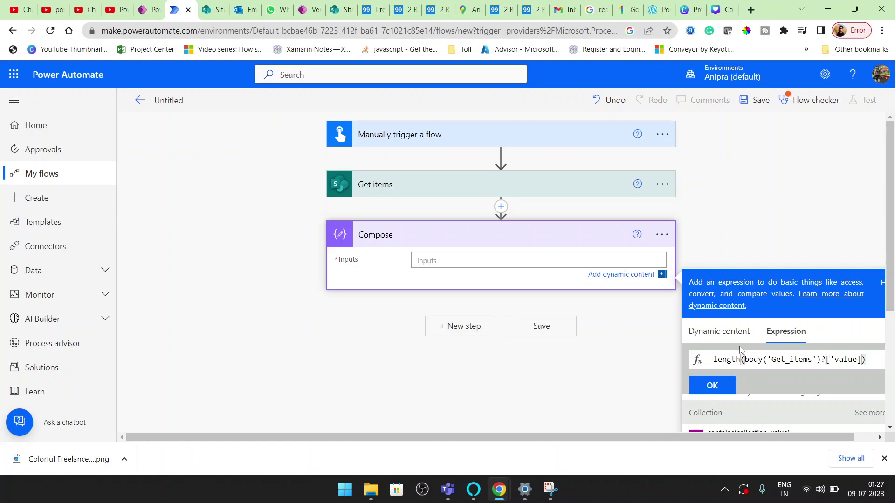
{"action": "left_click", "coordinate": [712, 387]}
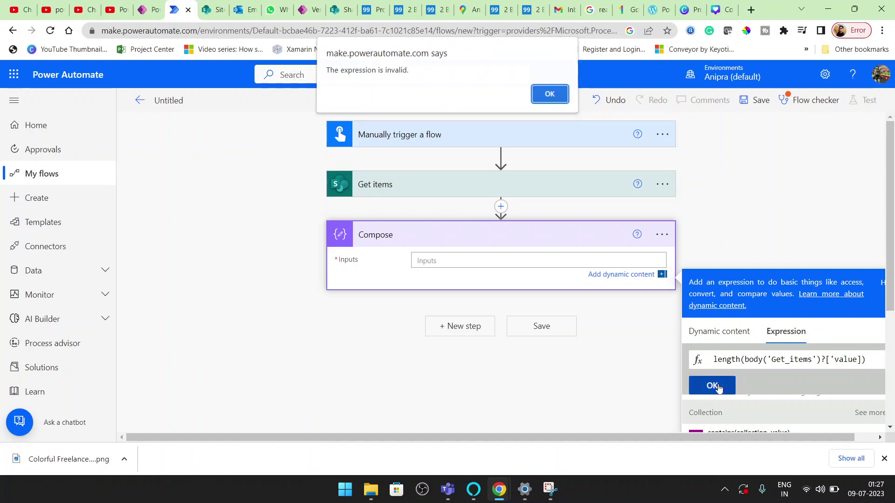
{"action": "left_click", "coordinate": [557, 102]}
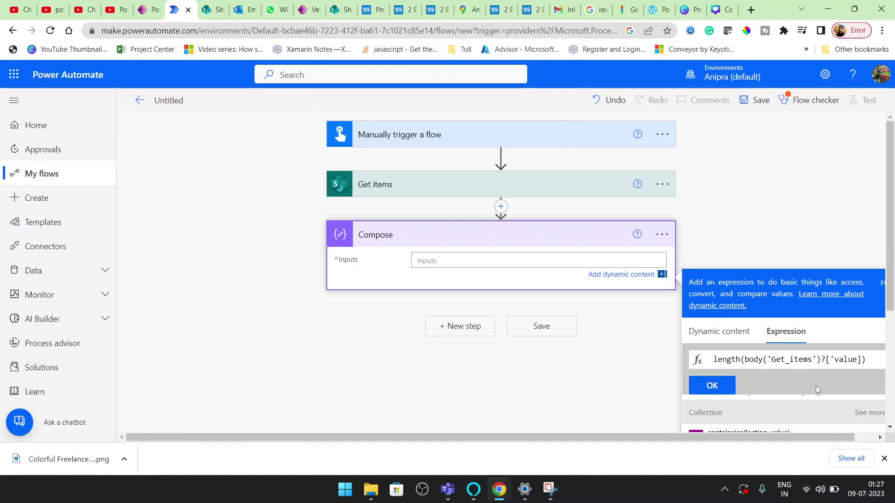
{"action": "left_click", "coordinate": [857, 359]}
{"action": "type", "text": "'"}
{"action": "left_click", "coordinate": [713, 386]}
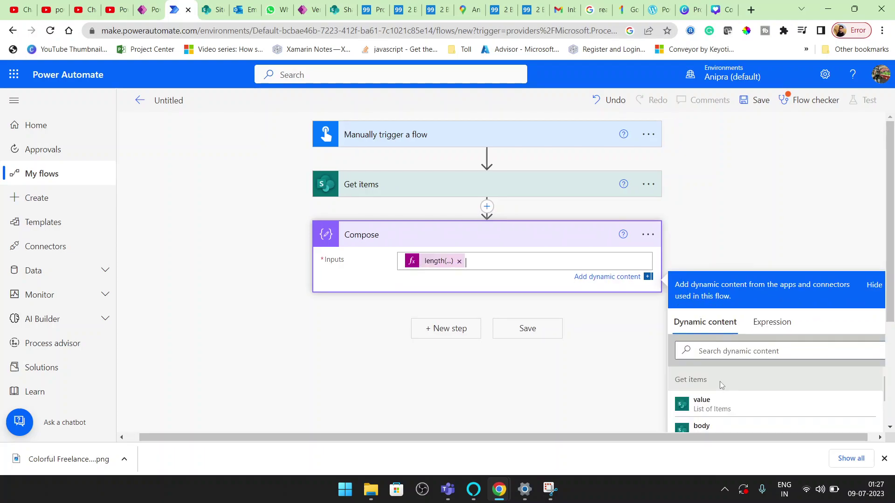
{"action": "left_click", "coordinate": [761, 100]}
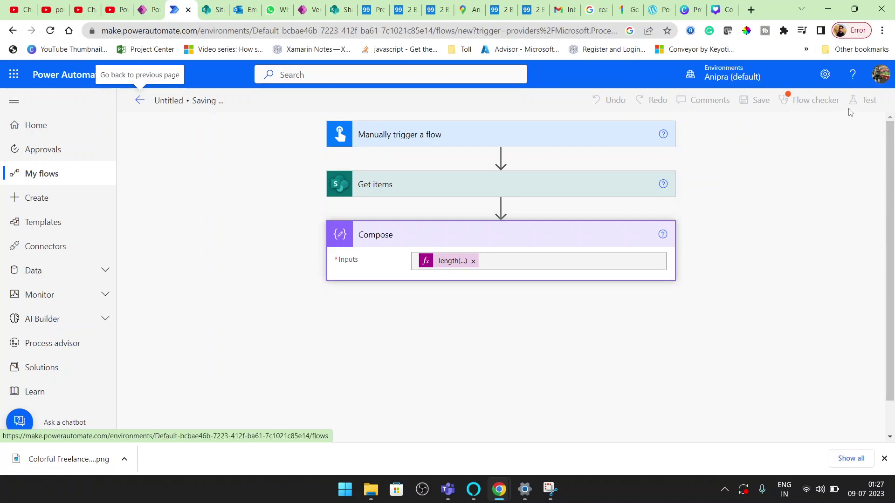
Run the flow checker, then run a manual test of the flow
{"action": "left_click", "coordinate": [860, 101]}
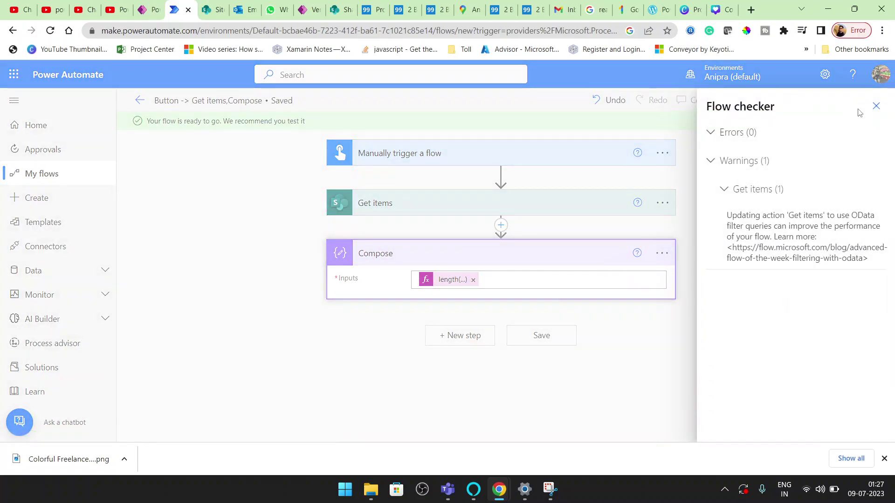
{"action": "left_click", "coordinate": [870, 111]}
{"action": "left_click", "coordinate": [861, 99]}
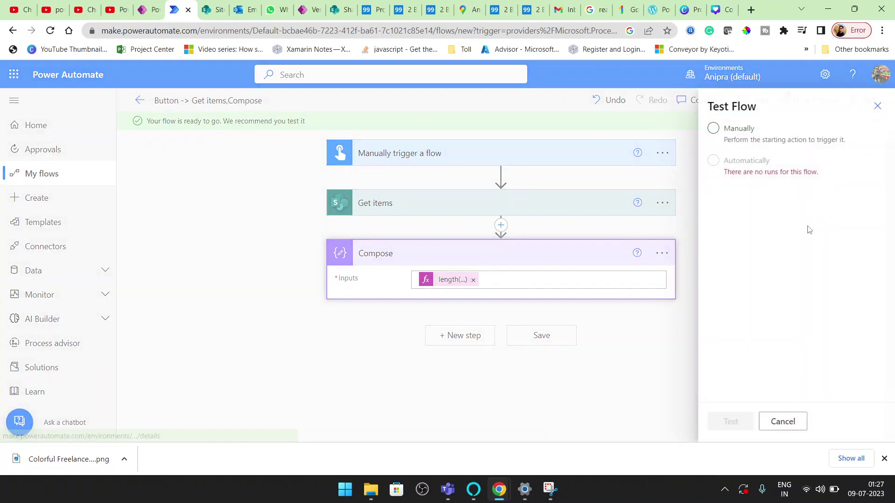
{"action": "left_click", "coordinate": [712, 129]}
{"action": "left_click", "coordinate": [730, 421]}
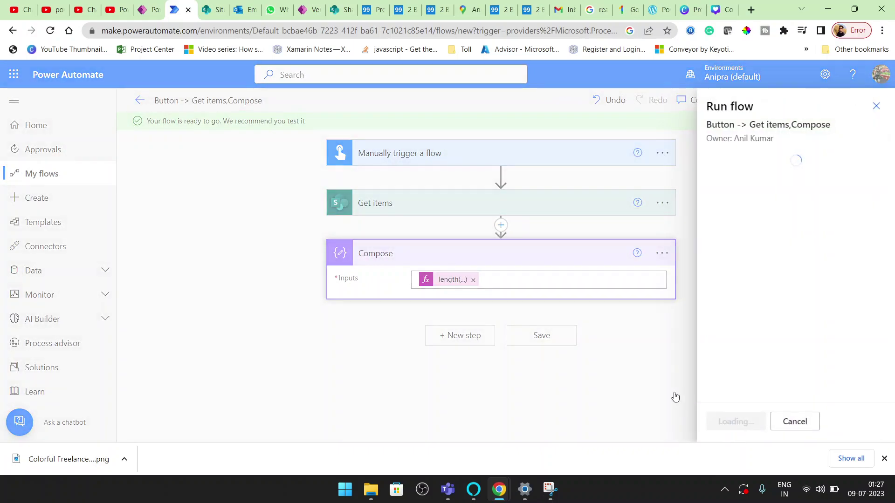
{"action": "left_click", "coordinate": [741, 422]}
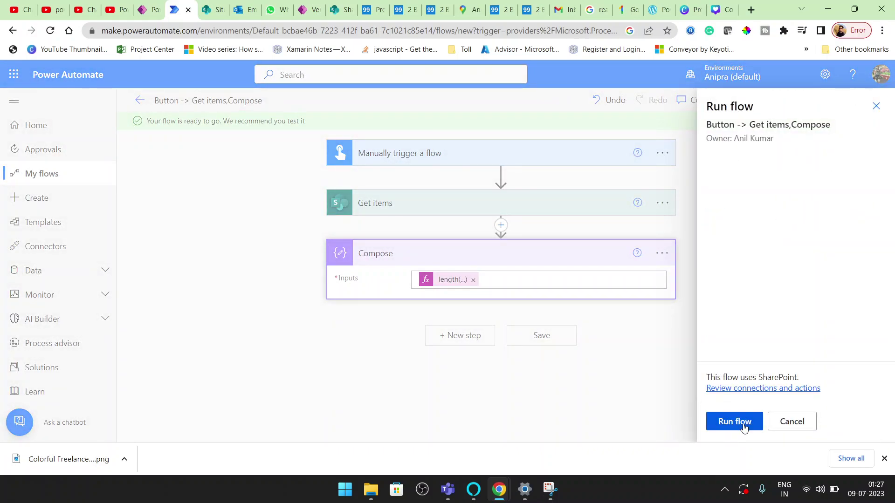
{"action": "left_click", "coordinate": [744, 426]}
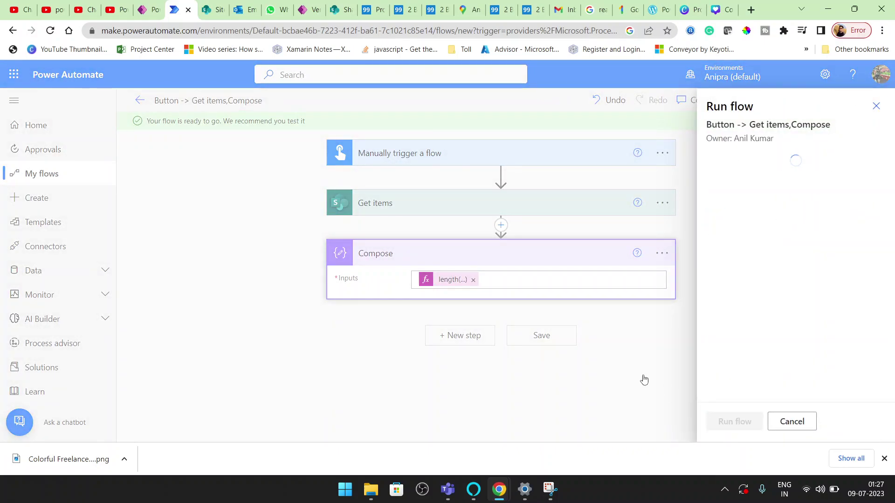
{"action": "left_click", "coordinate": [724, 423]}
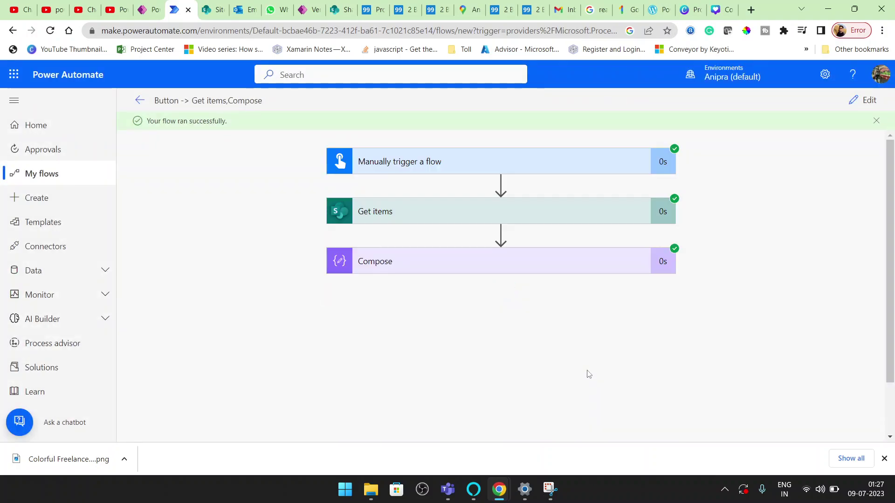
Check the Compose output of 100 items against the SharePoint list, then return to the run results
{"action": "left_click", "coordinate": [494, 271]}
{"action": "scroll", "coordinate": [433, 357], "scroll_direction": "down", "scroll_amount": 3}
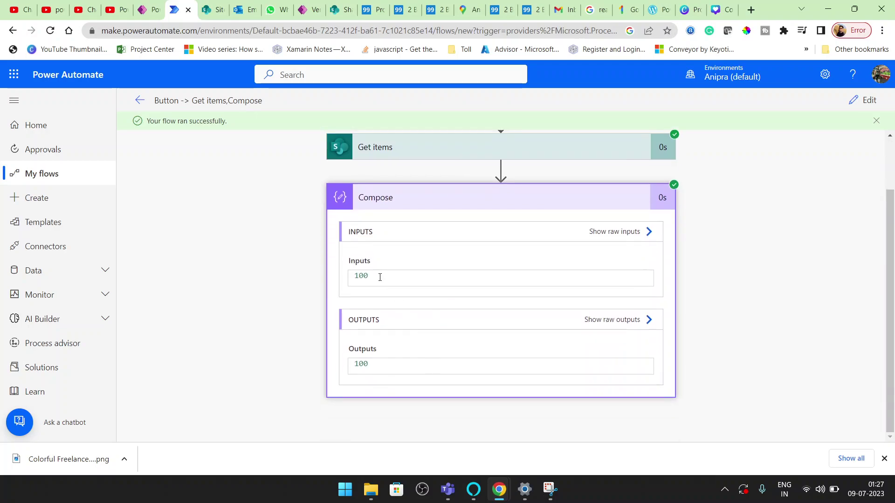
{"action": "left_click", "coordinate": [215, 11]}
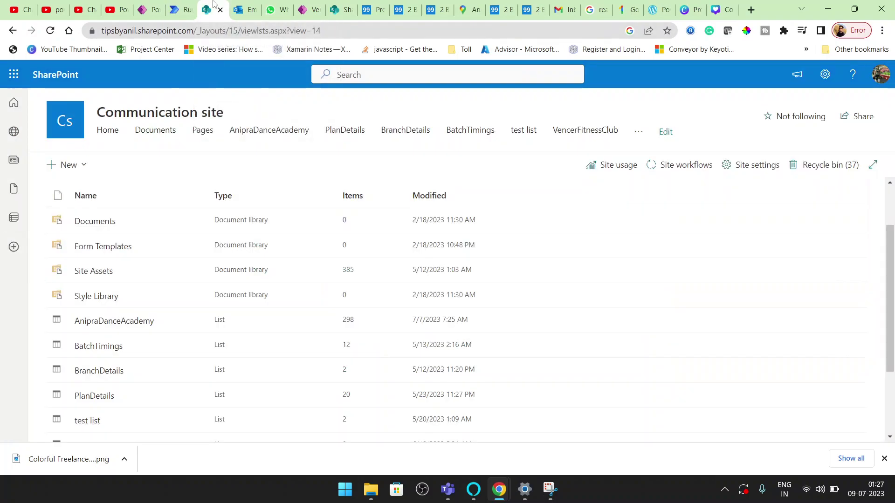
{"action": "left_click", "coordinate": [174, 5]}
{"action": "scroll", "coordinate": [637, 207], "scroll_direction": "up", "scroll_amount": 3}
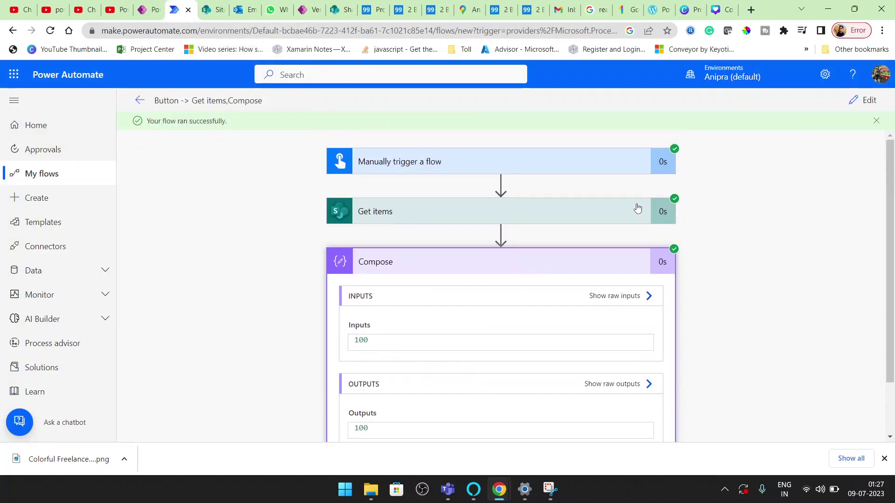
In edit mode, turn on Get items pagination with a threshold of 500
{"action": "left_click", "coordinate": [864, 100]}
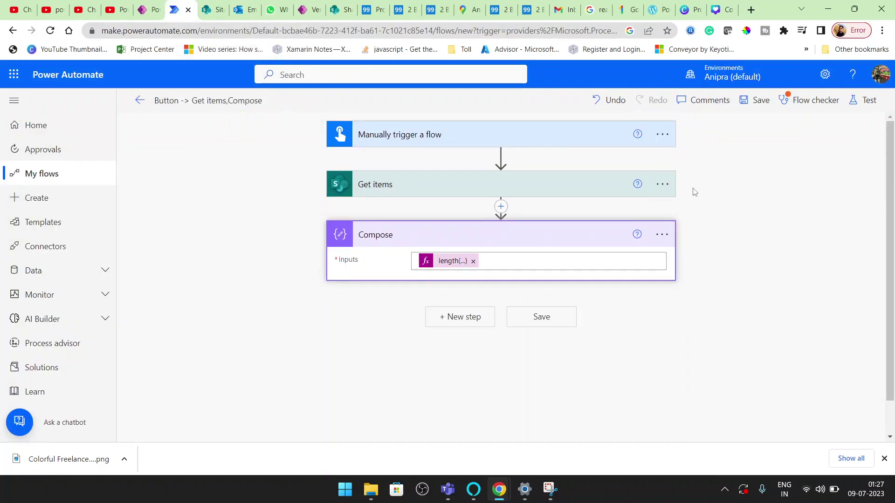
{"action": "left_click", "coordinate": [479, 186]}
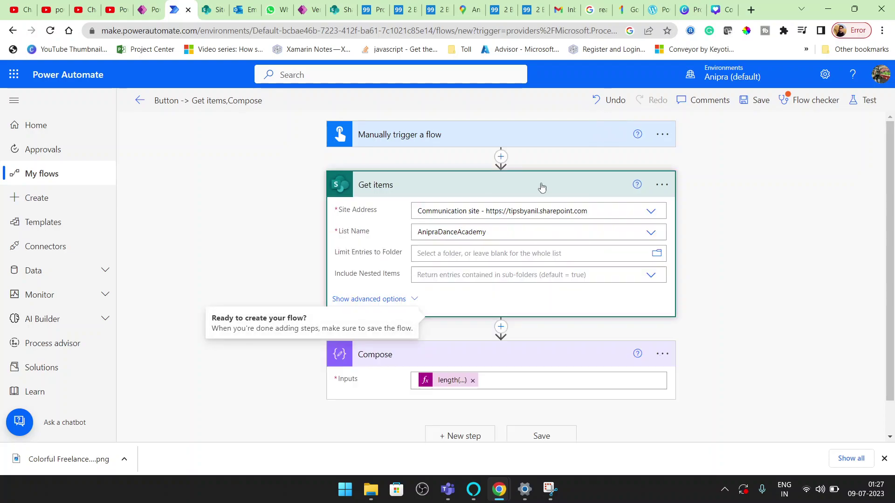
{"action": "left_click", "coordinate": [662, 186]}
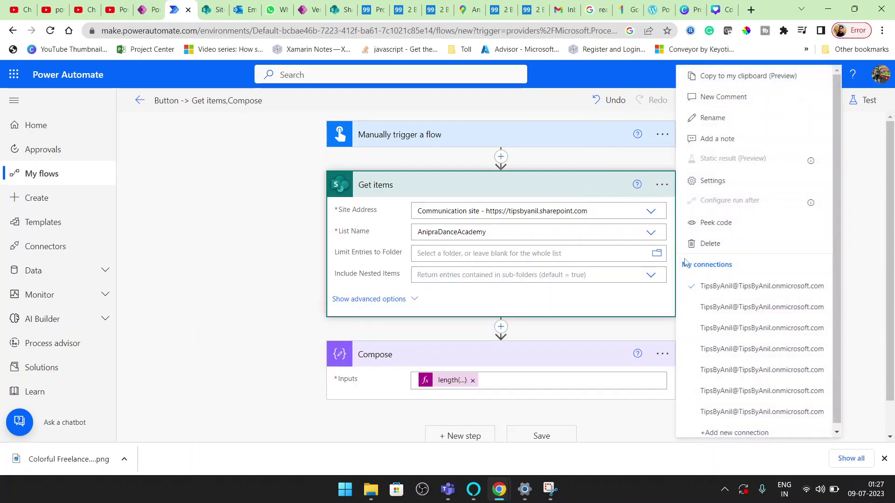
{"action": "left_click", "coordinate": [713, 182]}
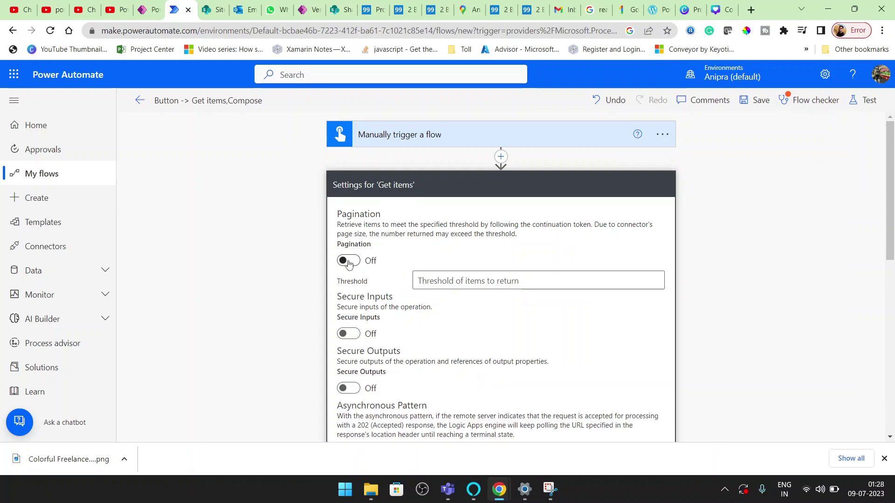
{"action": "left_click", "coordinate": [453, 281]}
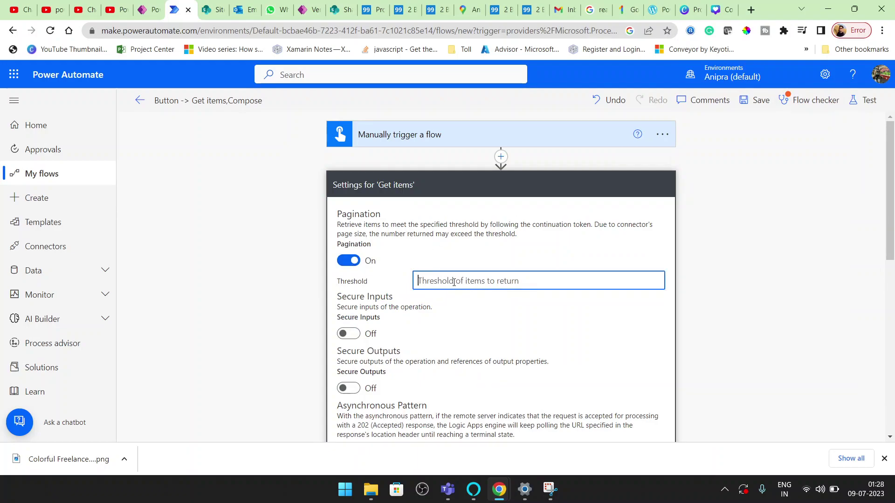
{"action": "type", "text": "500"}
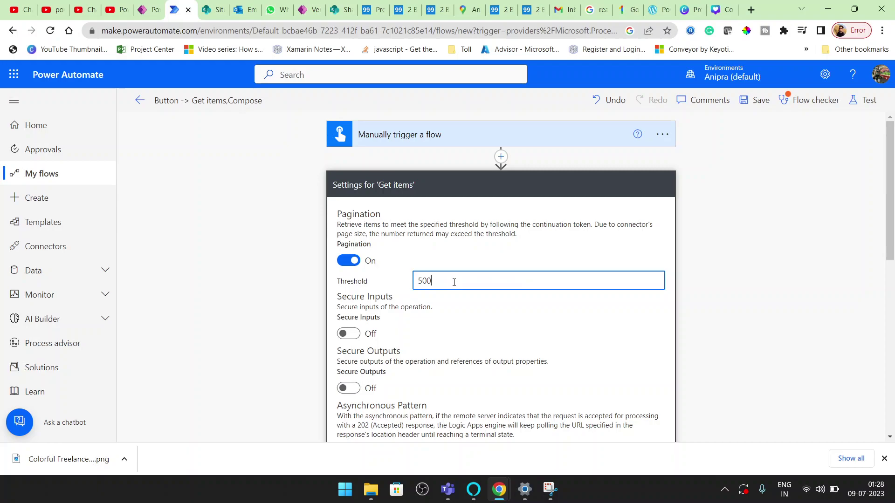
{"action": "scroll", "coordinate": [465, 326], "scroll_direction": "down", "scroll_amount": 9}
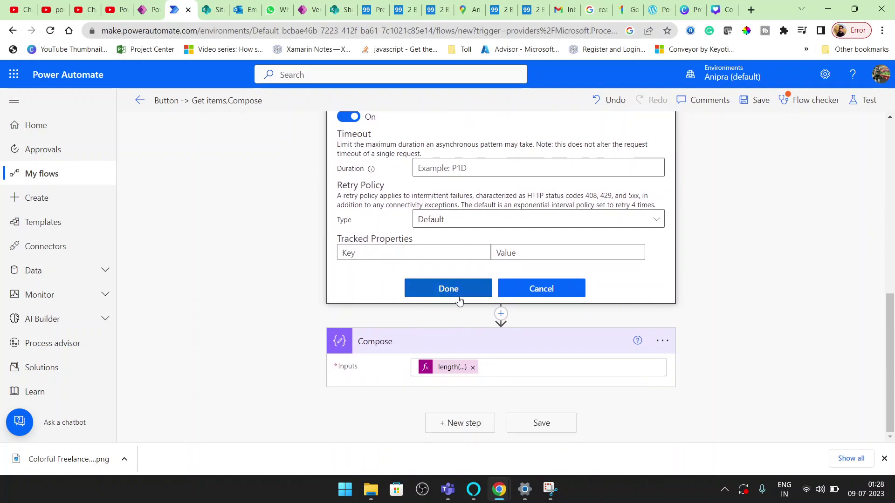
{"action": "left_click", "coordinate": [449, 289]}
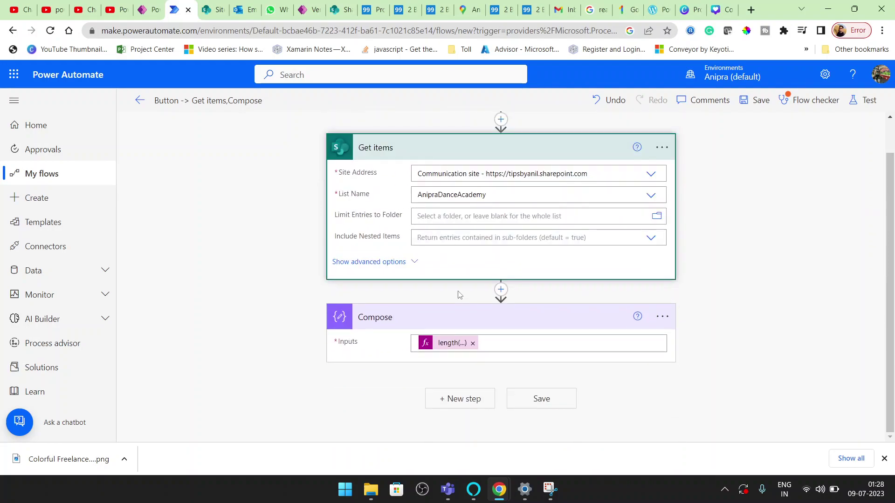
Save the updated flow and run a manual test that succeeds on all steps
{"action": "left_click", "coordinate": [753, 106]}
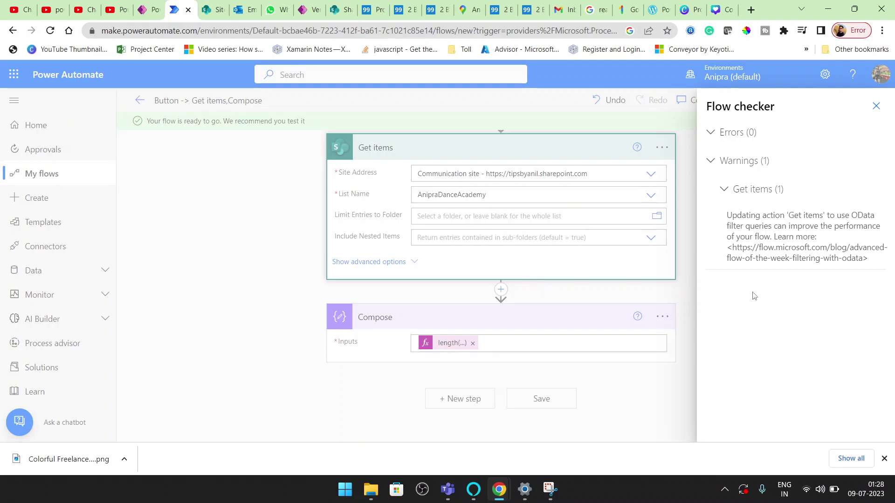
{"action": "left_click", "coordinate": [876, 106]}
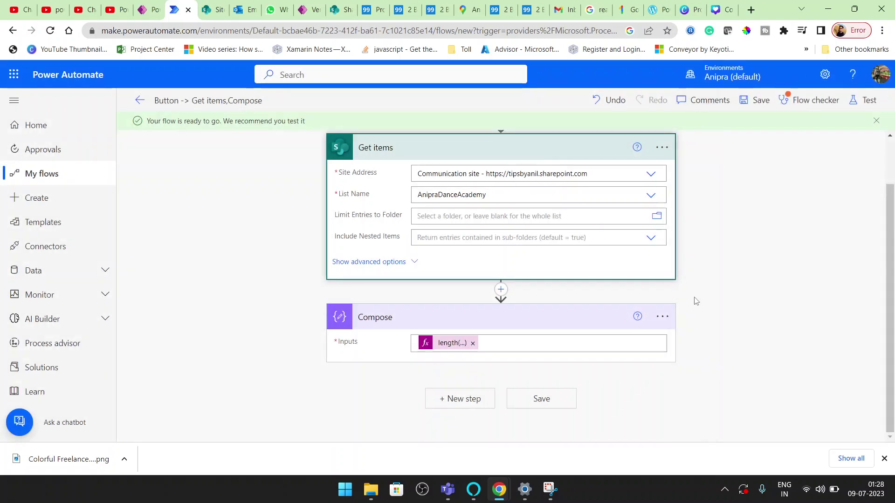
{"action": "left_click", "coordinate": [859, 102]}
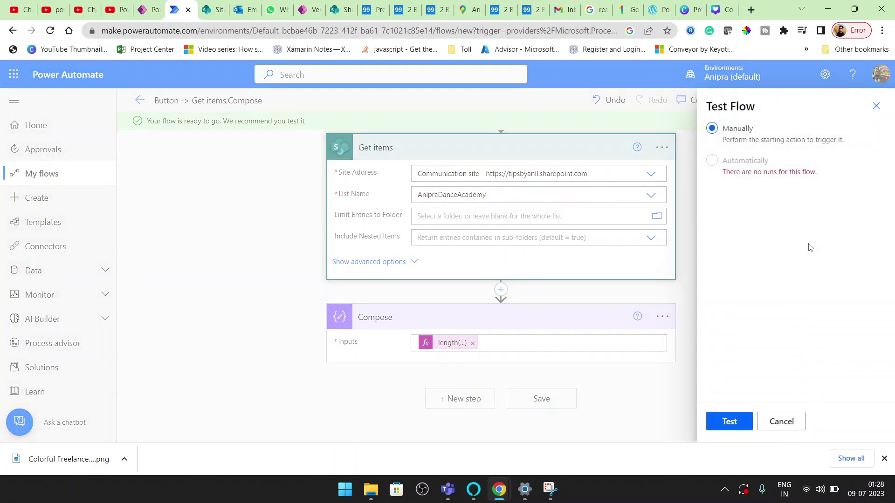
{"action": "left_click", "coordinate": [733, 423]}
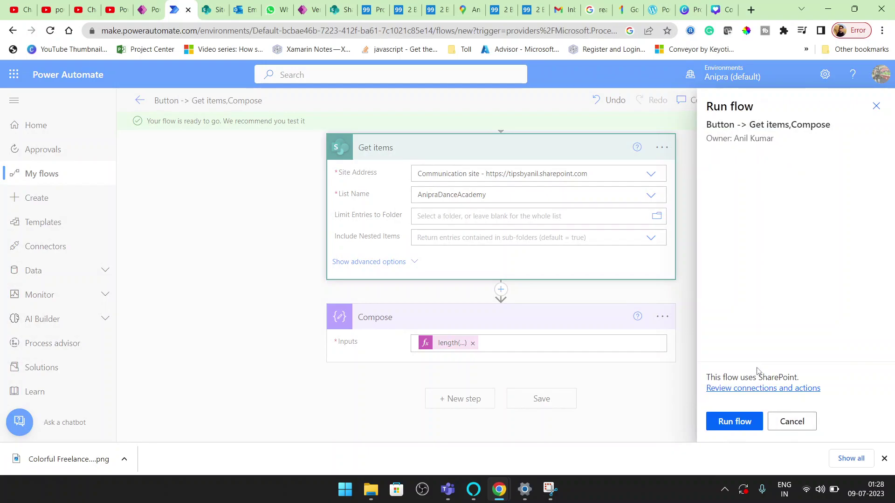
{"action": "left_click", "coordinate": [736, 417]}
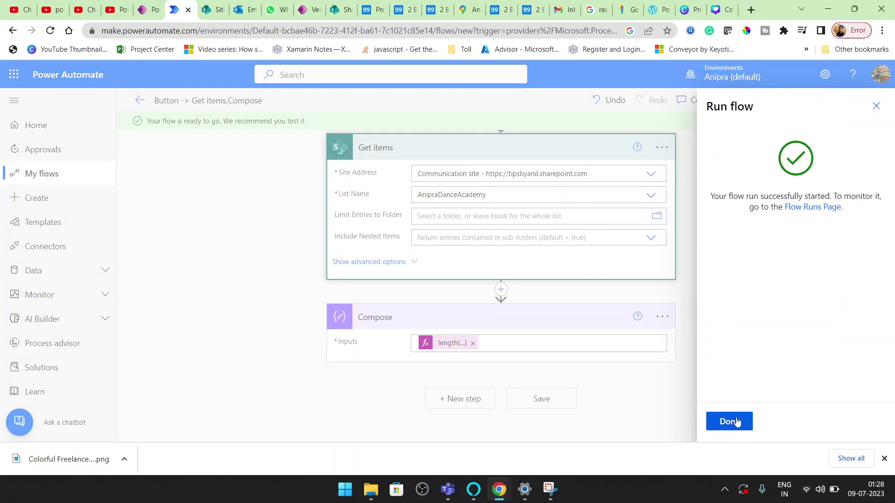
{"action": "left_click", "coordinate": [736, 422]}
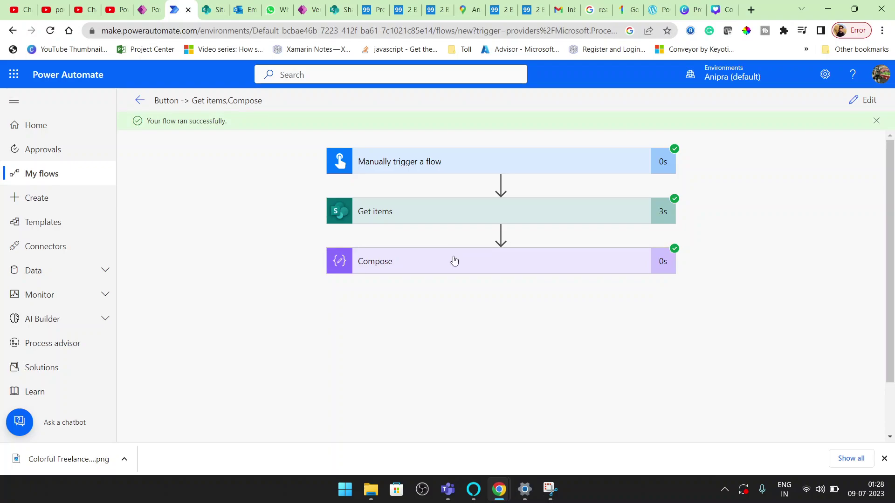
Confirm the Compose output of 298 matches the AnipraDanceAcademy list's 298 items in SharePoint
{"action": "left_click", "coordinate": [454, 261]}
{"action": "scroll", "coordinate": [459, 336], "scroll_direction": "down", "scroll_amount": 2}
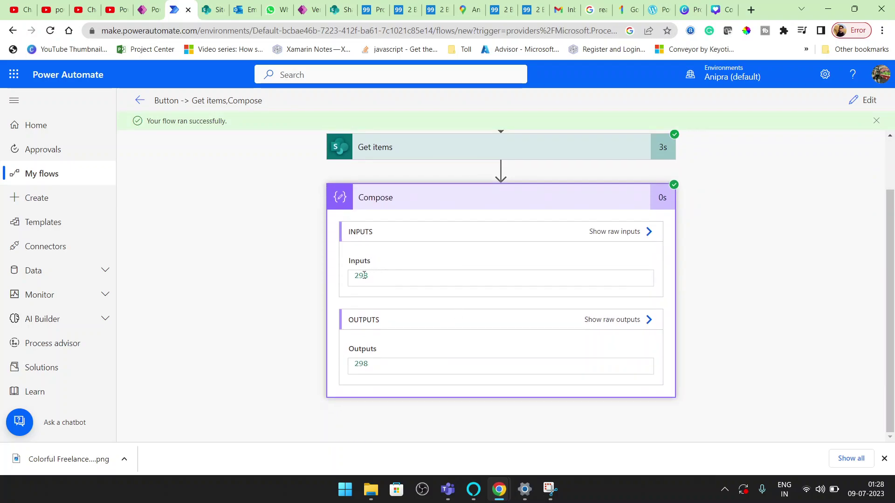
{"action": "left_click", "coordinate": [212, 9]}
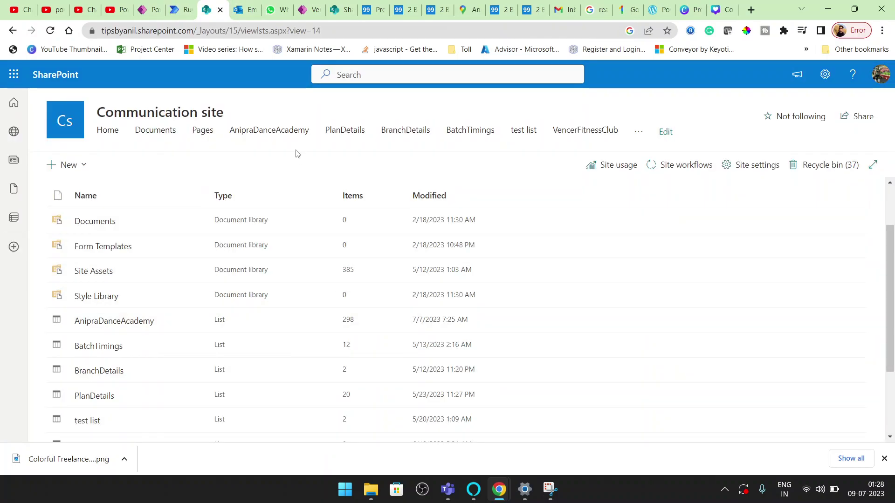
{"action": "left_click", "coordinate": [182, 10]}
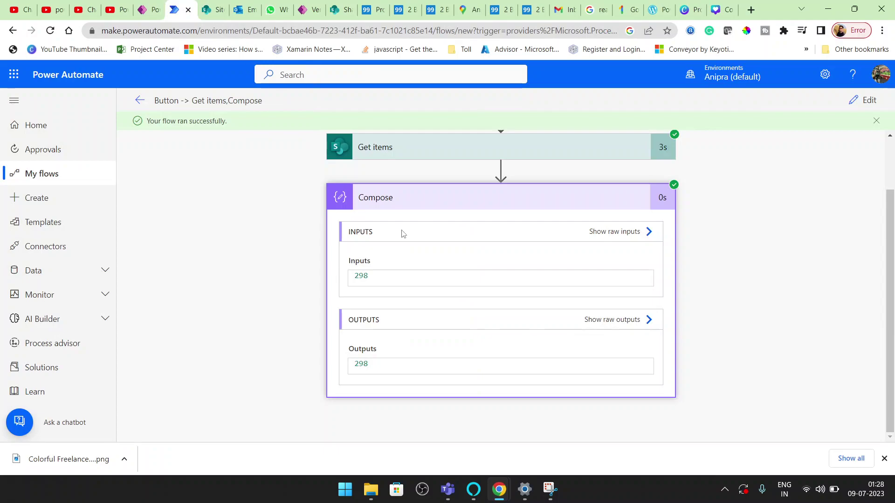
{"action": "scroll", "coordinate": [730, 361], "scroll_direction": "up", "scroll_amount": 2}
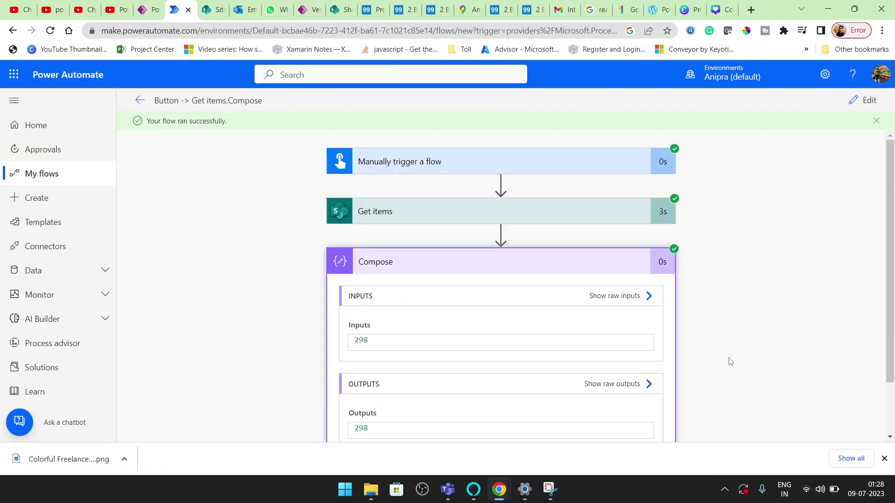
{"action": "scroll", "coordinate": [730, 362], "scroll_direction": "down", "scroll_amount": 2}
{"action": "scroll", "coordinate": [730, 362], "scroll_direction": "up", "scroll_amount": 2}
{"action": "left_click", "coordinate": [724, 489]}
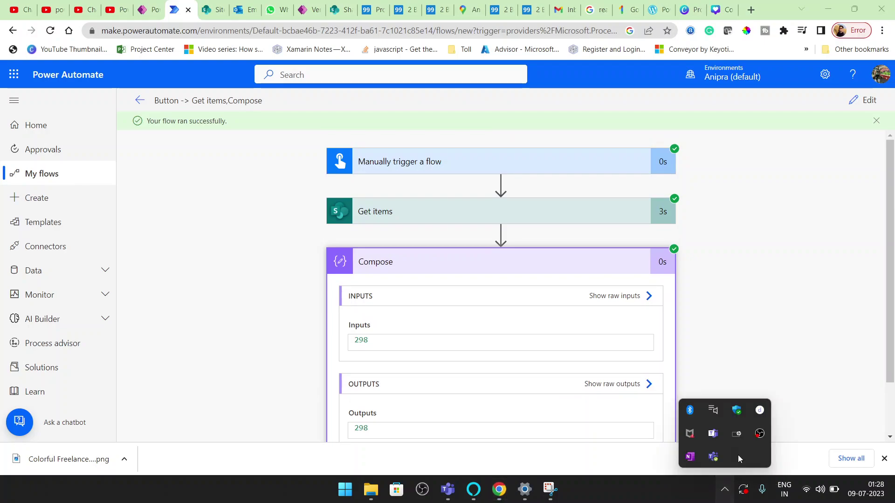